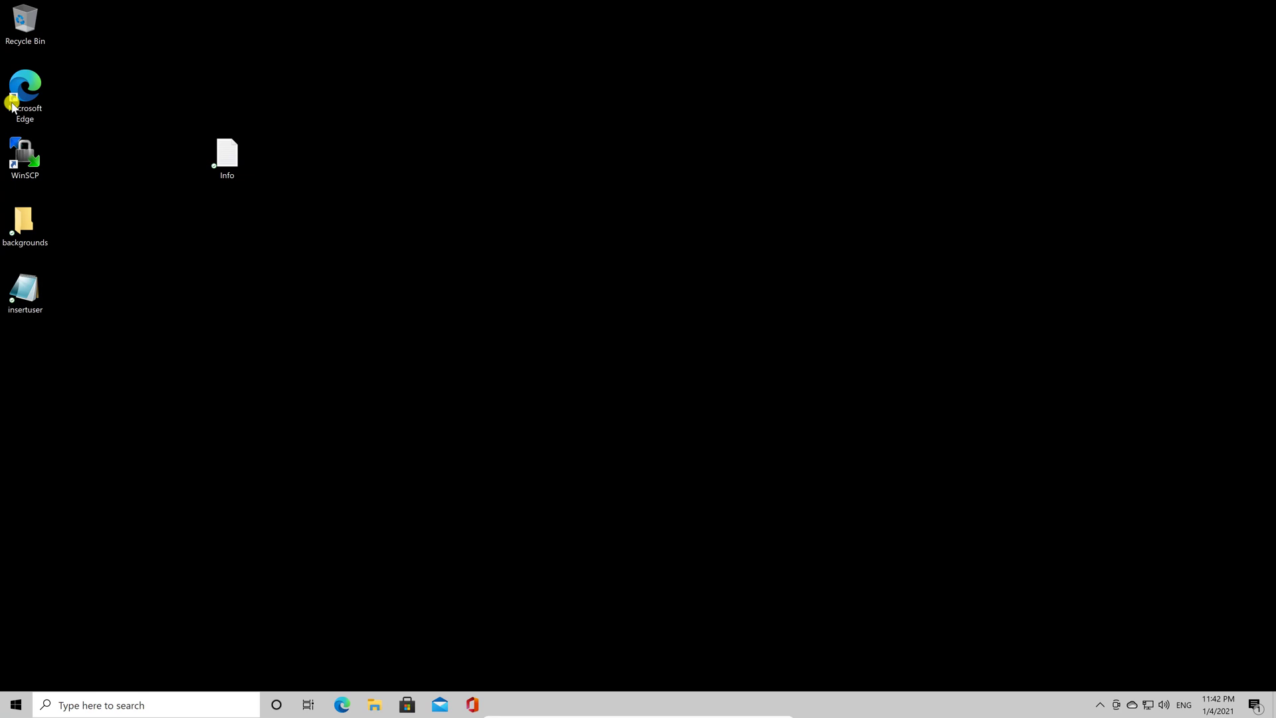
Launch Edge and load demo.dexhow.com/wp-admin, the site's WordPress admin address.
{"action": "double_click", "coordinate": [14, 106]}
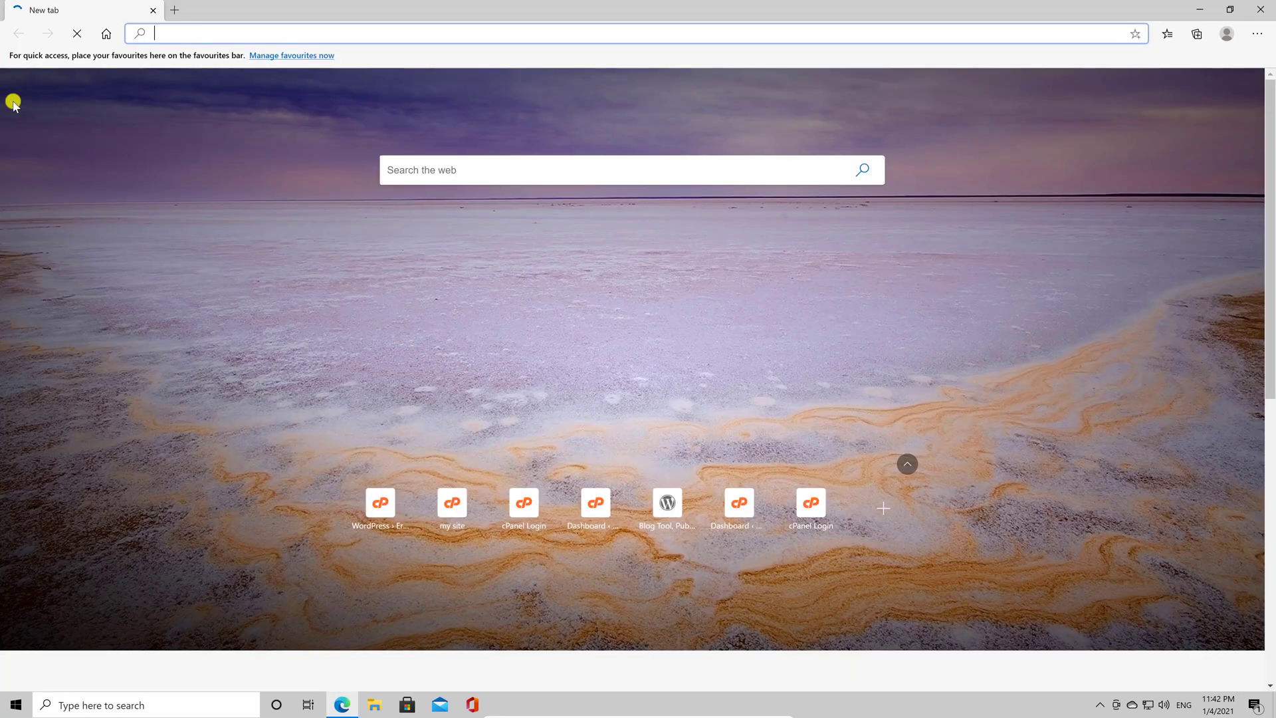
{"action": "type", "text": "demo"}
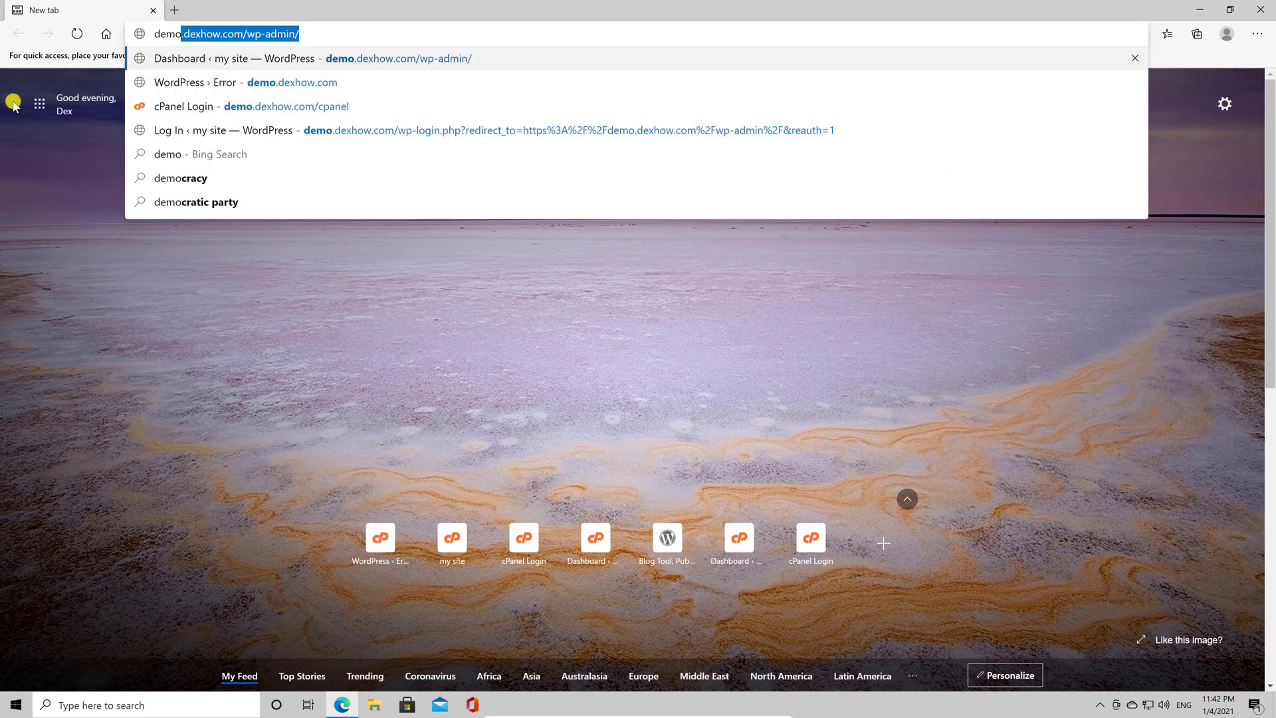
{"action": "key", "text": "Return"}
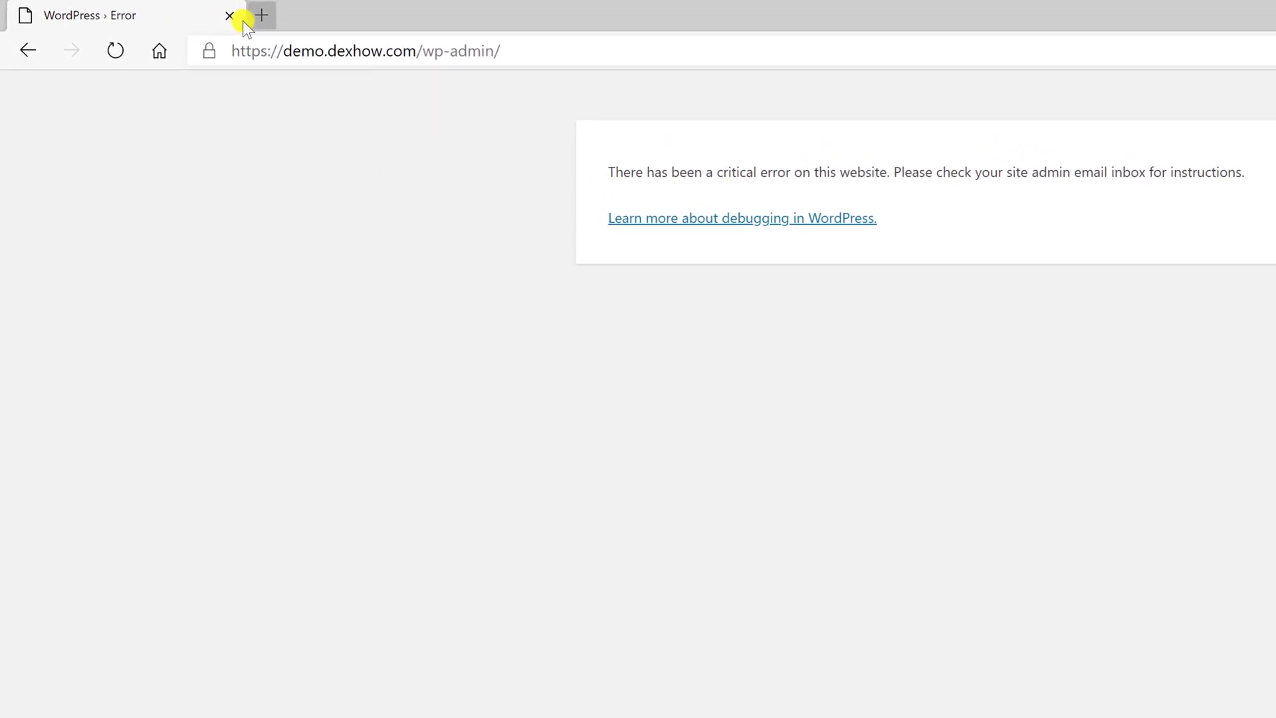
Log in to the site's cPanel in a new tab and open File Manager at /home/dexhow.
{"action": "left_click", "coordinate": [258, 17]}
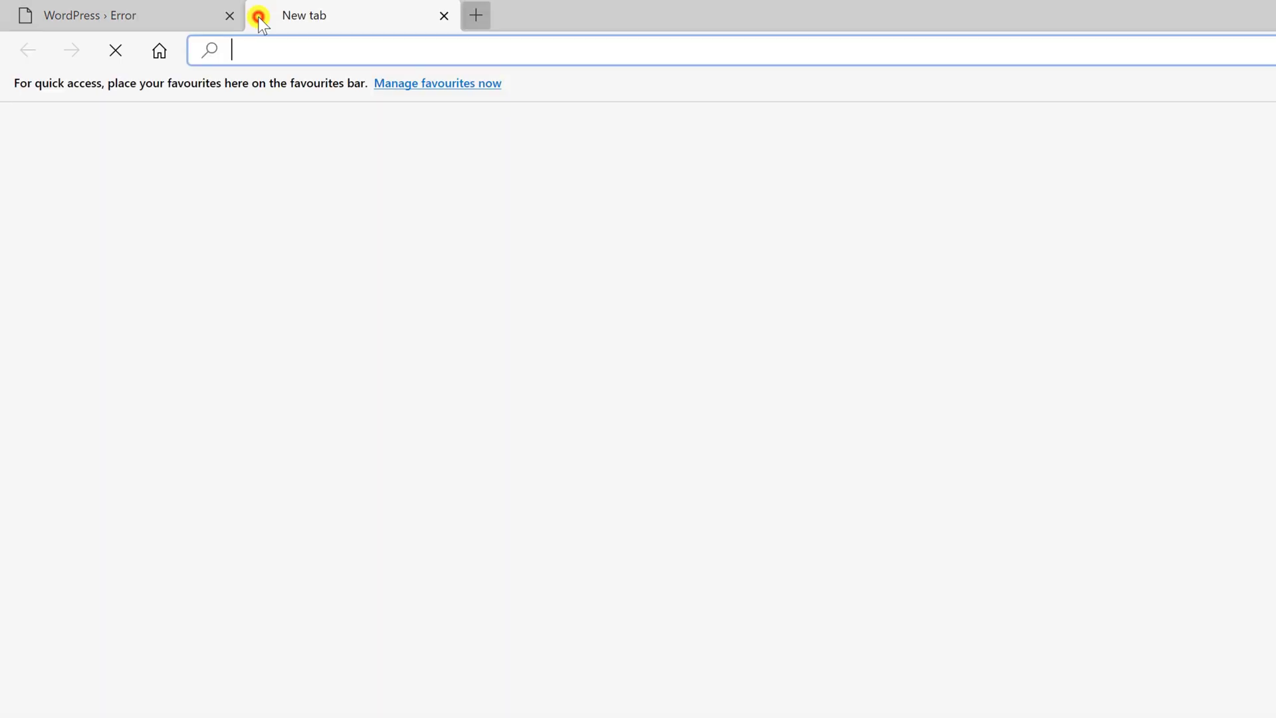
{"action": "type", "text": "demo"}
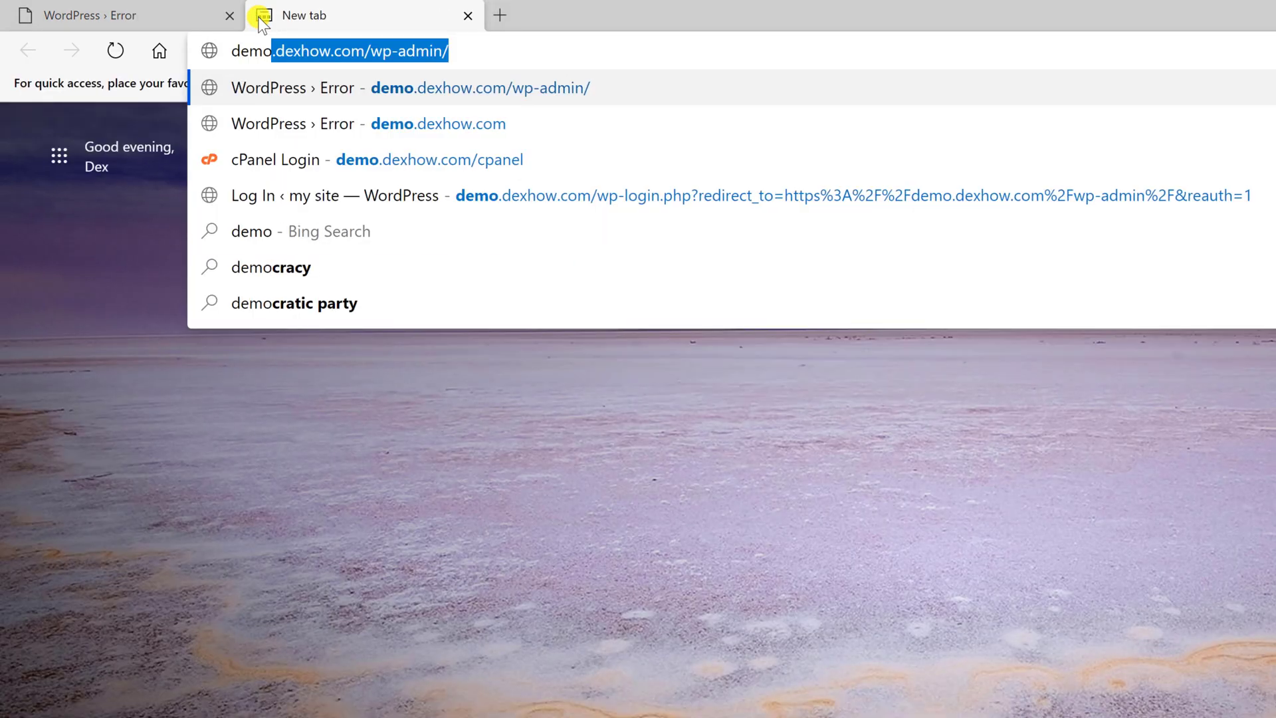
{"action": "key", "text": "Down"}
{"action": "key", "text": "Down"}
{"action": "key", "text": "Return"}
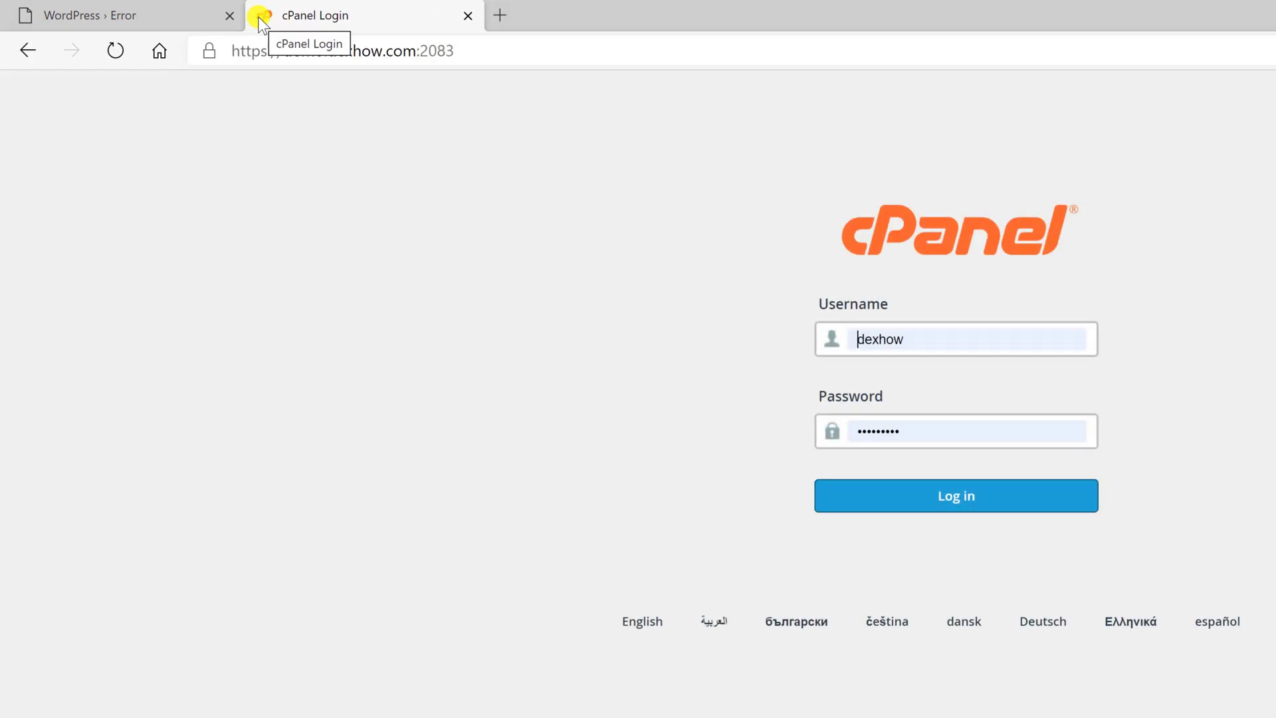
{"action": "left_click", "coordinate": [891, 500]}
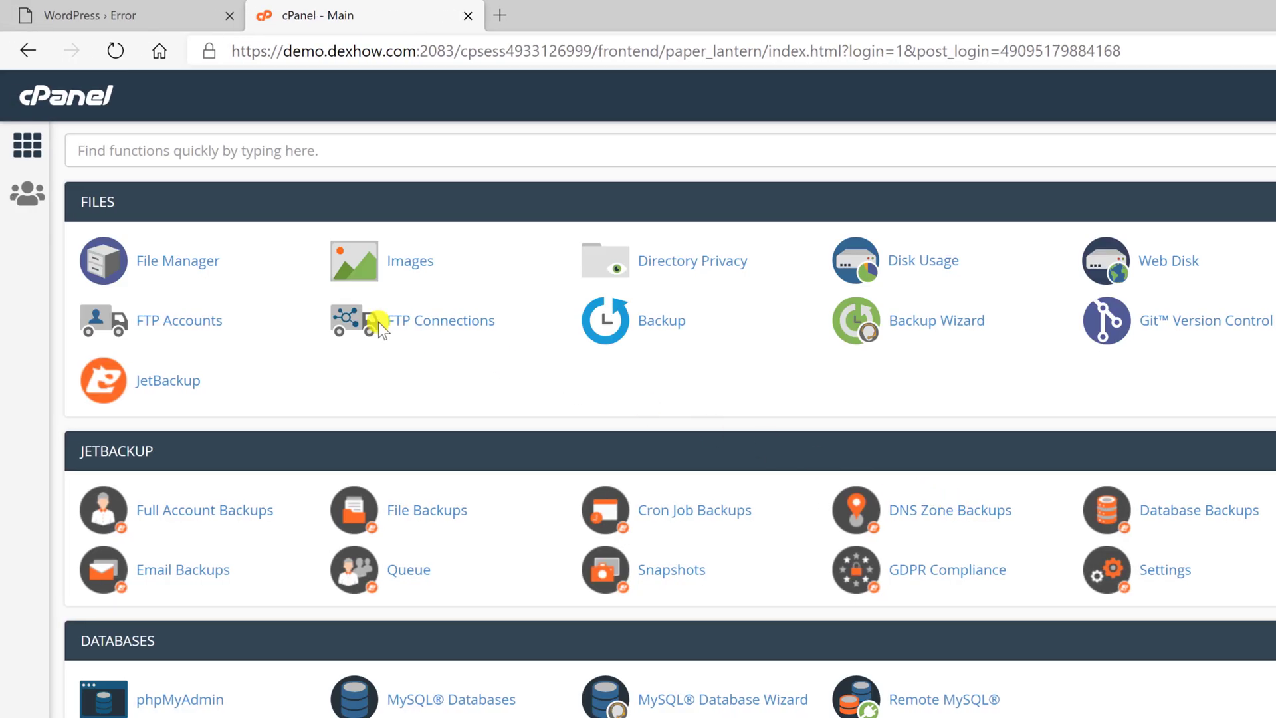
{"action": "left_click", "coordinate": [191, 262]}
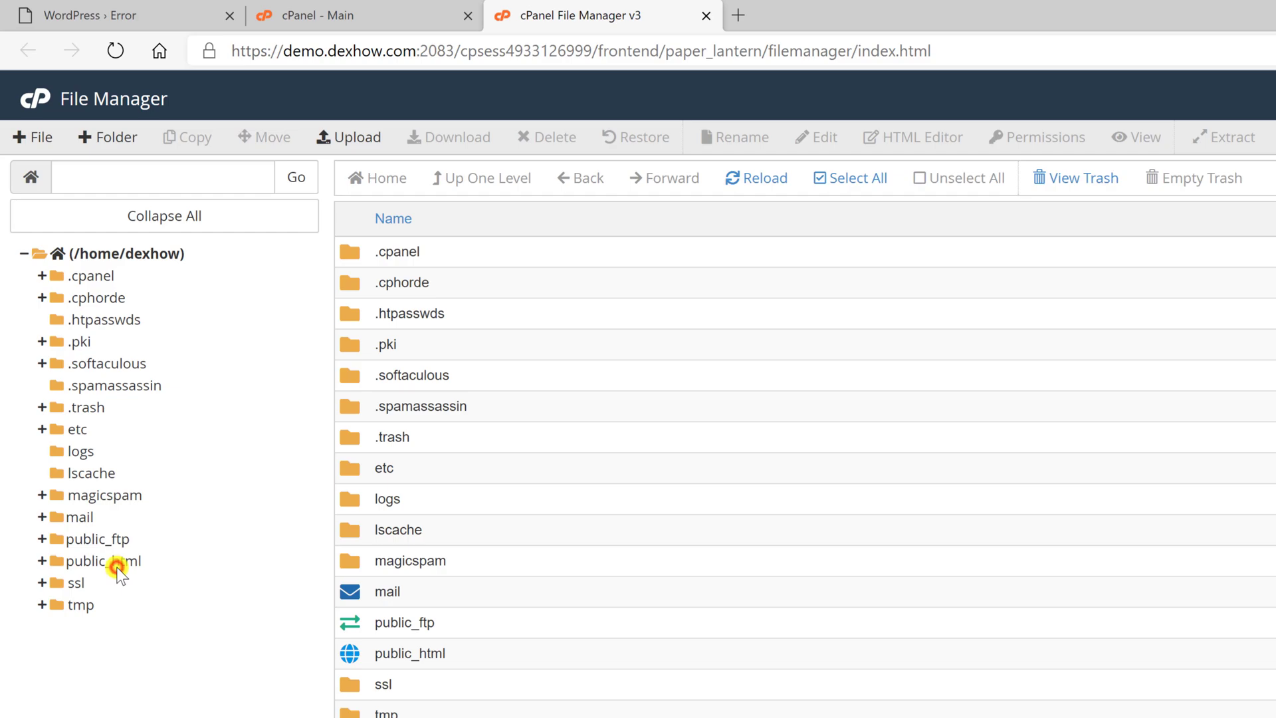
Rename the public_html/wp-content/plugins folder to plugins2.
{"action": "left_click", "coordinate": [117, 567]}
{"action": "left_click", "coordinate": [153, 655]}
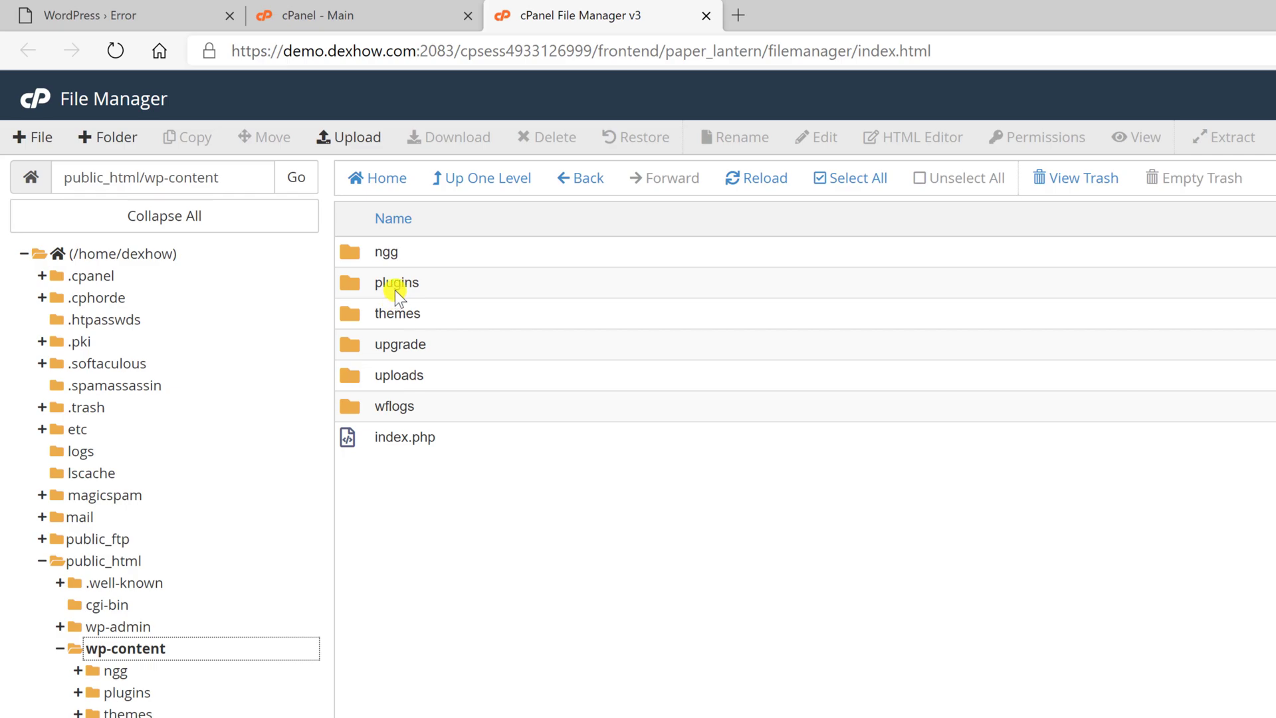
{"action": "right_click", "coordinate": [394, 290]}
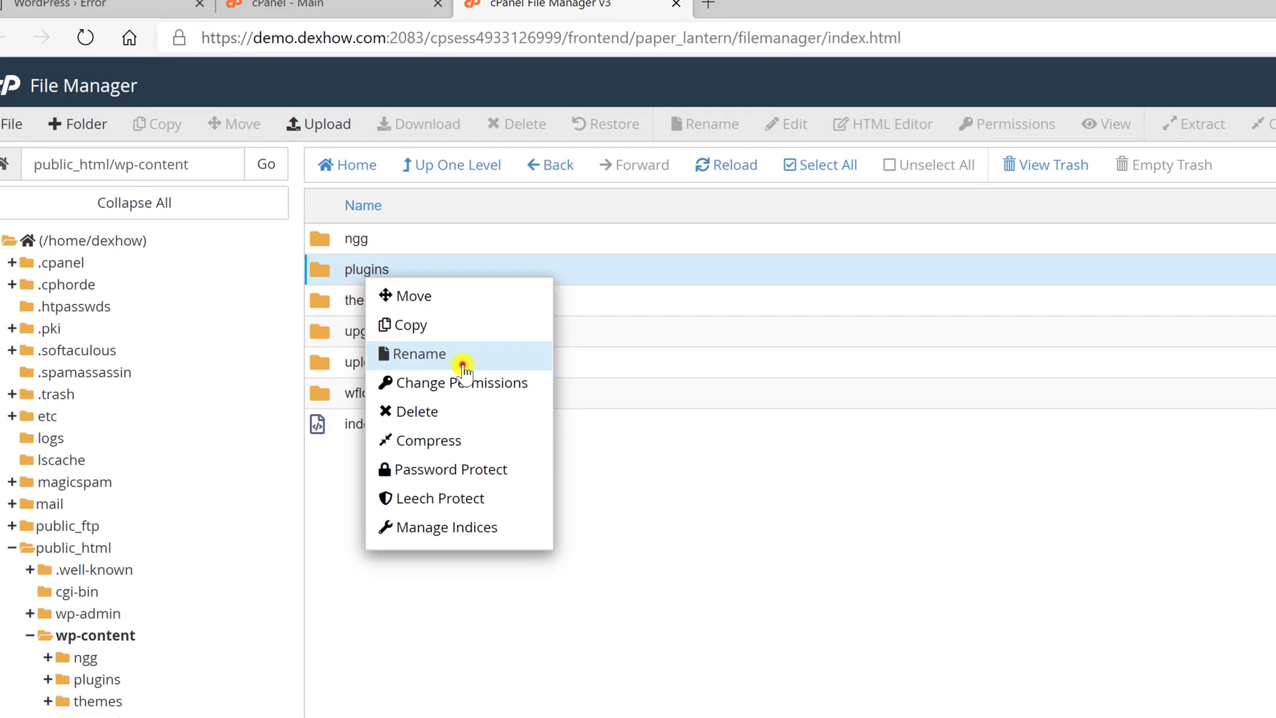
{"action": "left_click", "coordinate": [468, 369]}
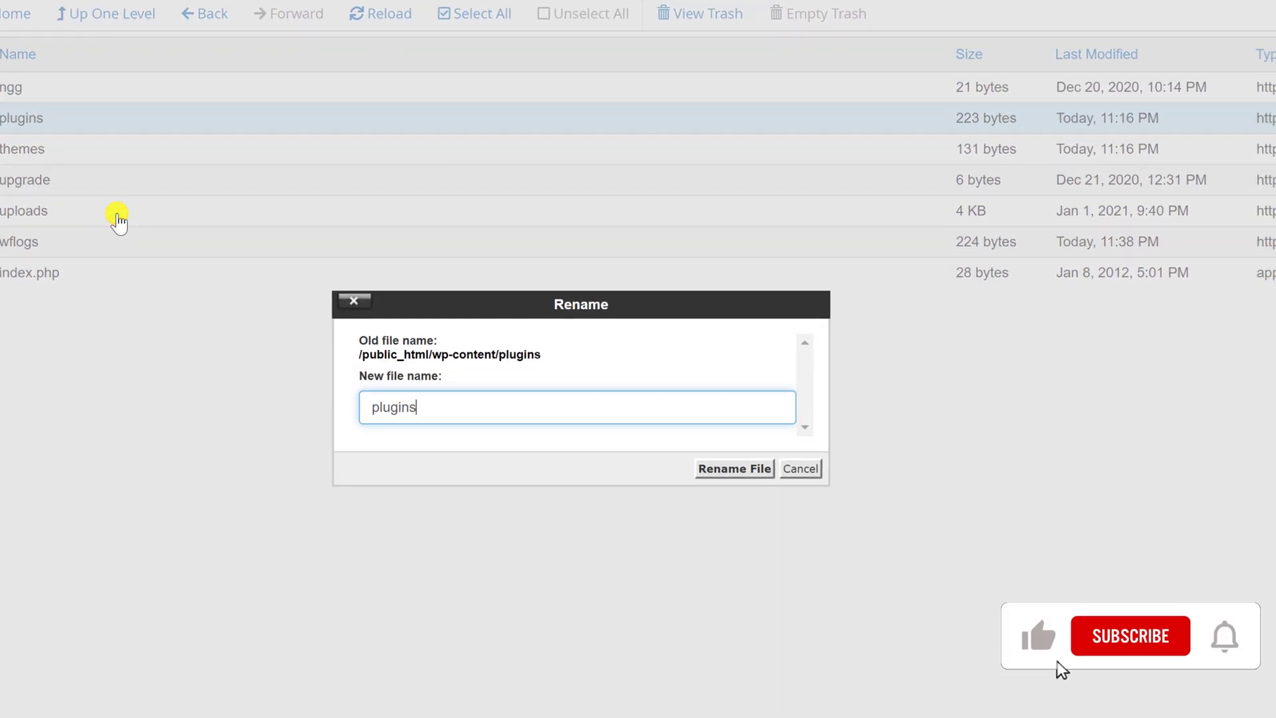
{"action": "type", "text": "2"}
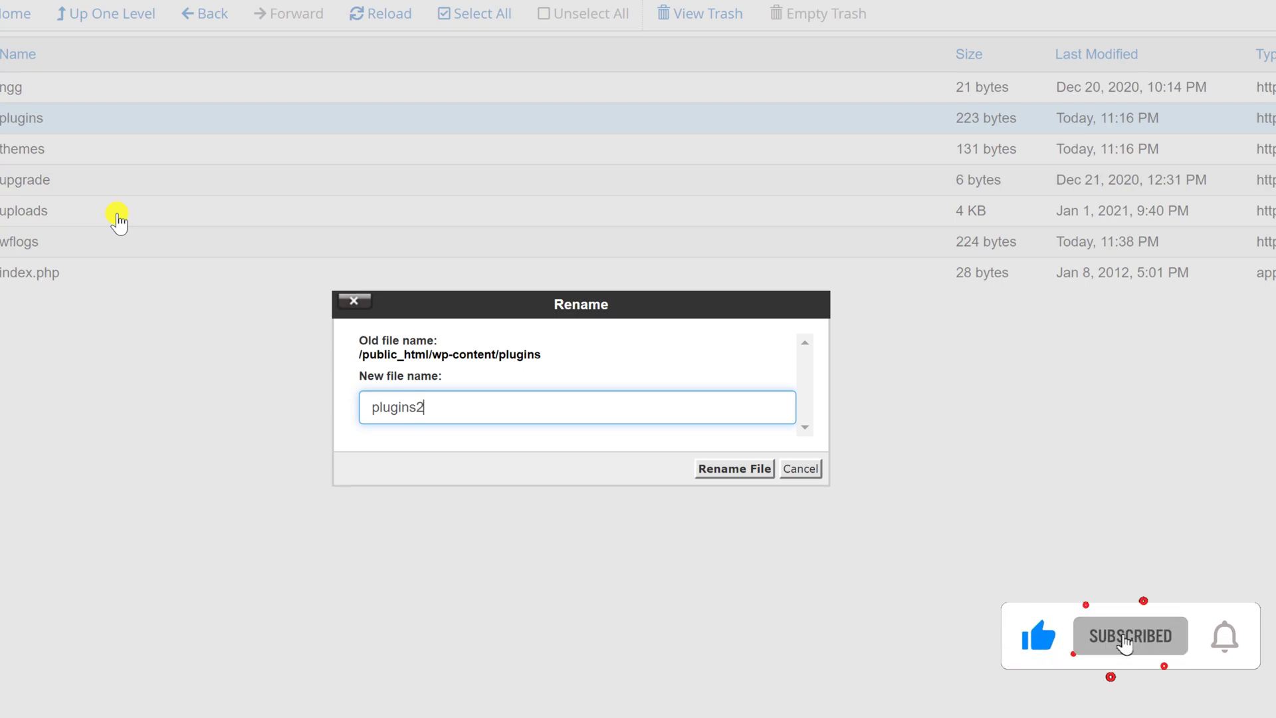
{"action": "key", "text": "Return"}
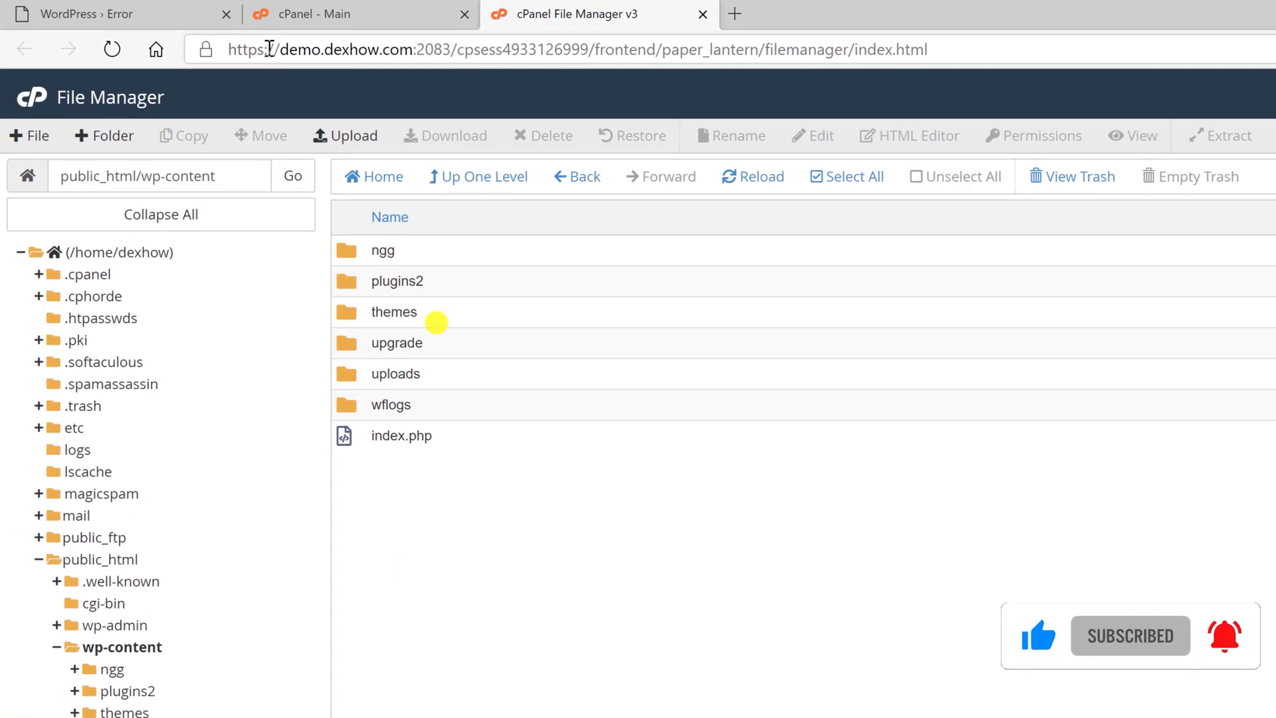
Log back into WordPress admin and view Installed Plugins, now all deactivated as missing.
{"action": "left_click", "coordinate": [120, 10]}
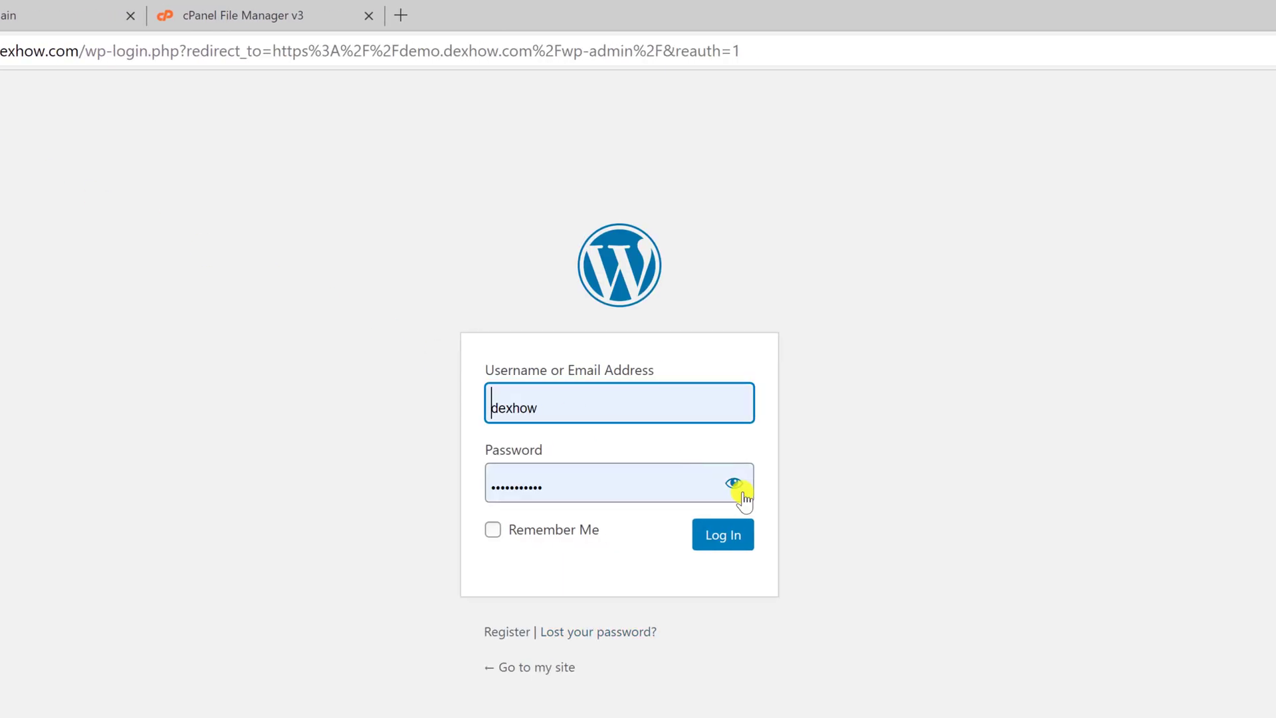
{"action": "left_click", "coordinate": [726, 528]}
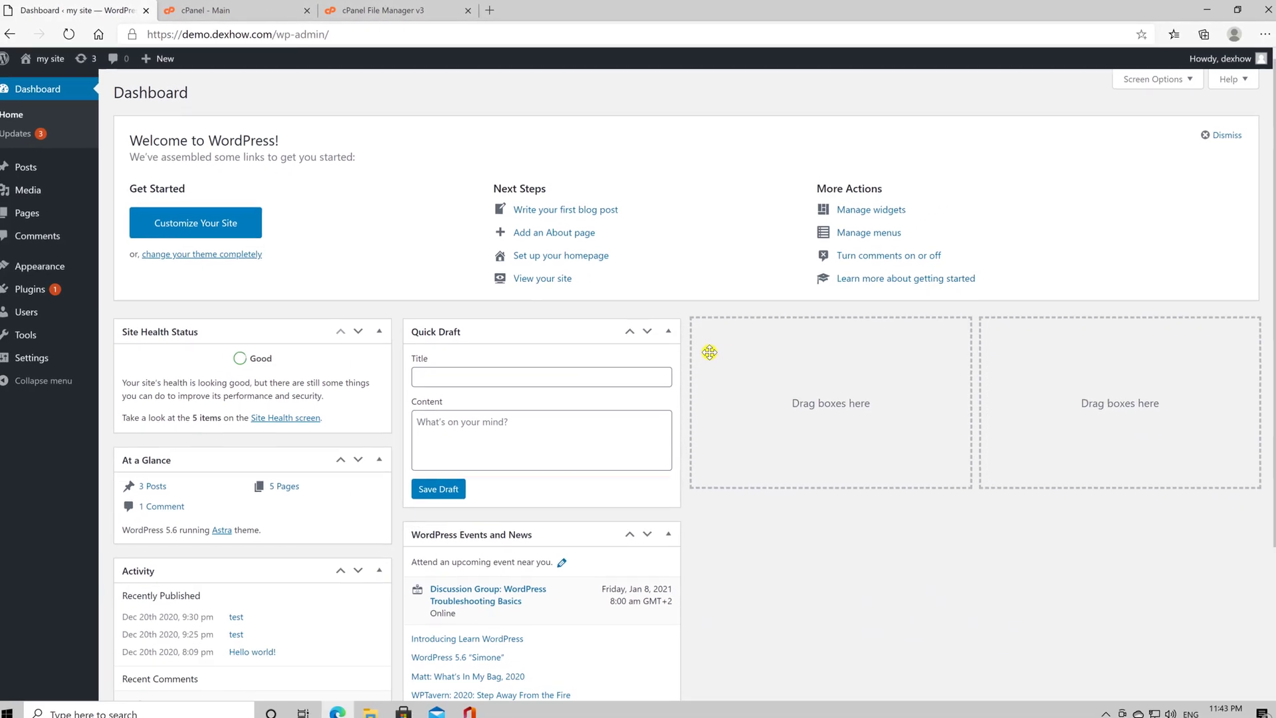
{"action": "mouse_move", "coordinate": [66, 285]}
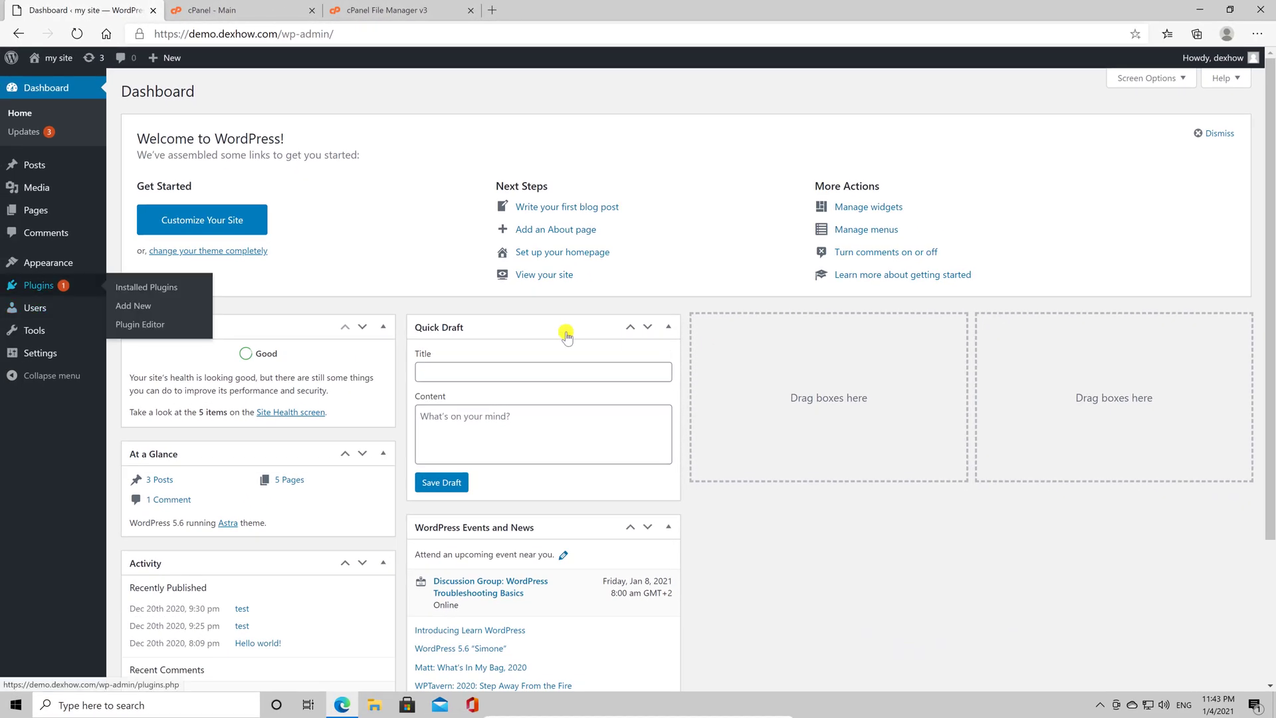
{"action": "left_click", "coordinate": [177, 291]}
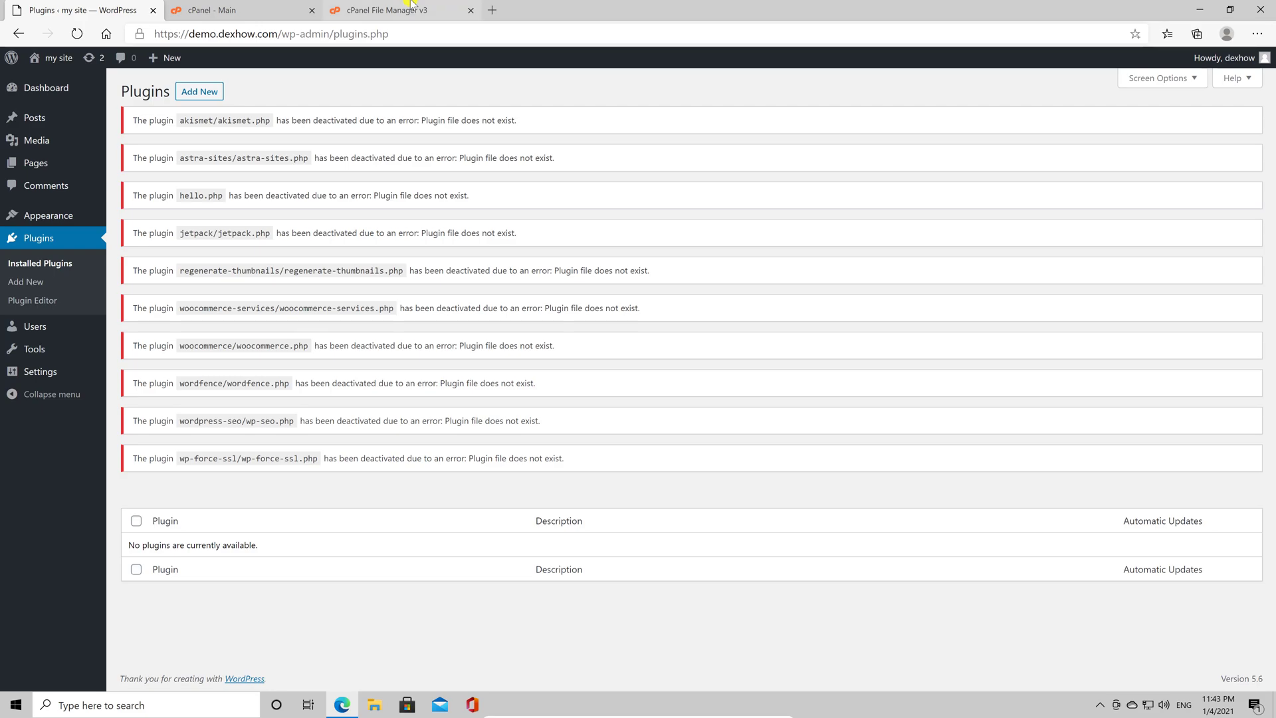
Rename the plugins2 folder back to plugins, then return to the WordPress plugins page.
{"action": "left_click", "coordinate": [411, 7]}
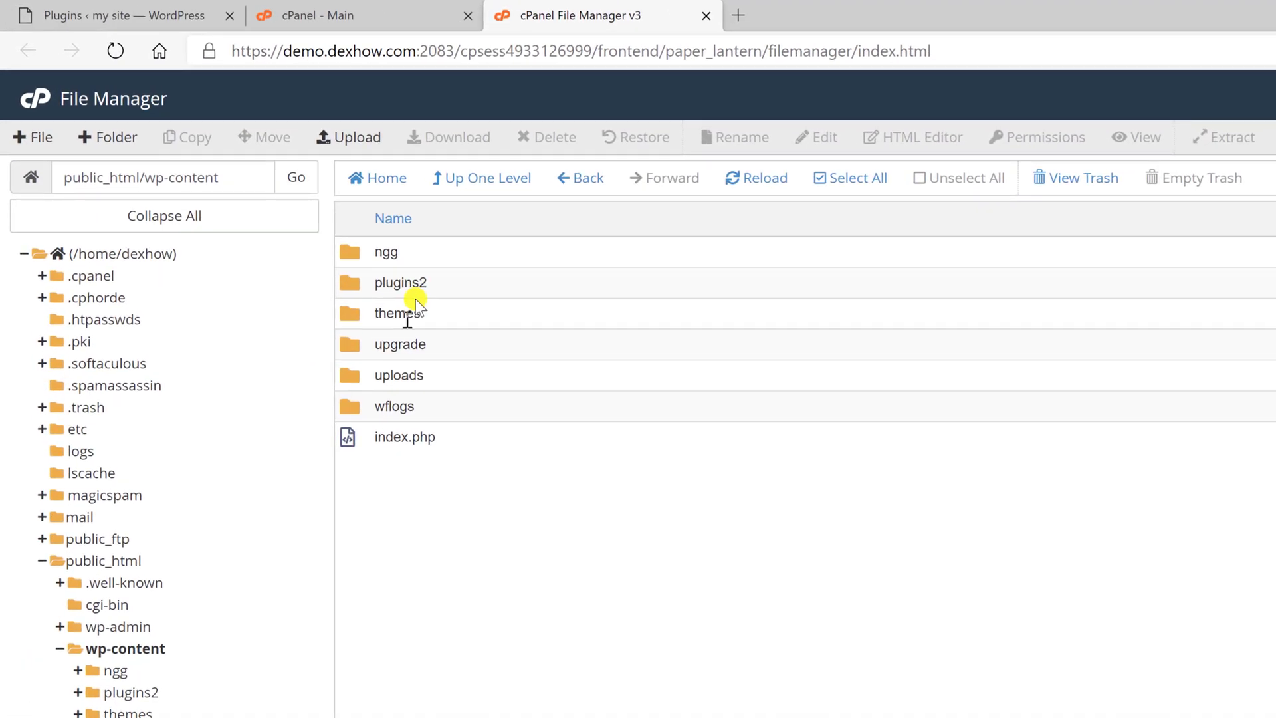
{"action": "right_click", "coordinate": [420, 283]}
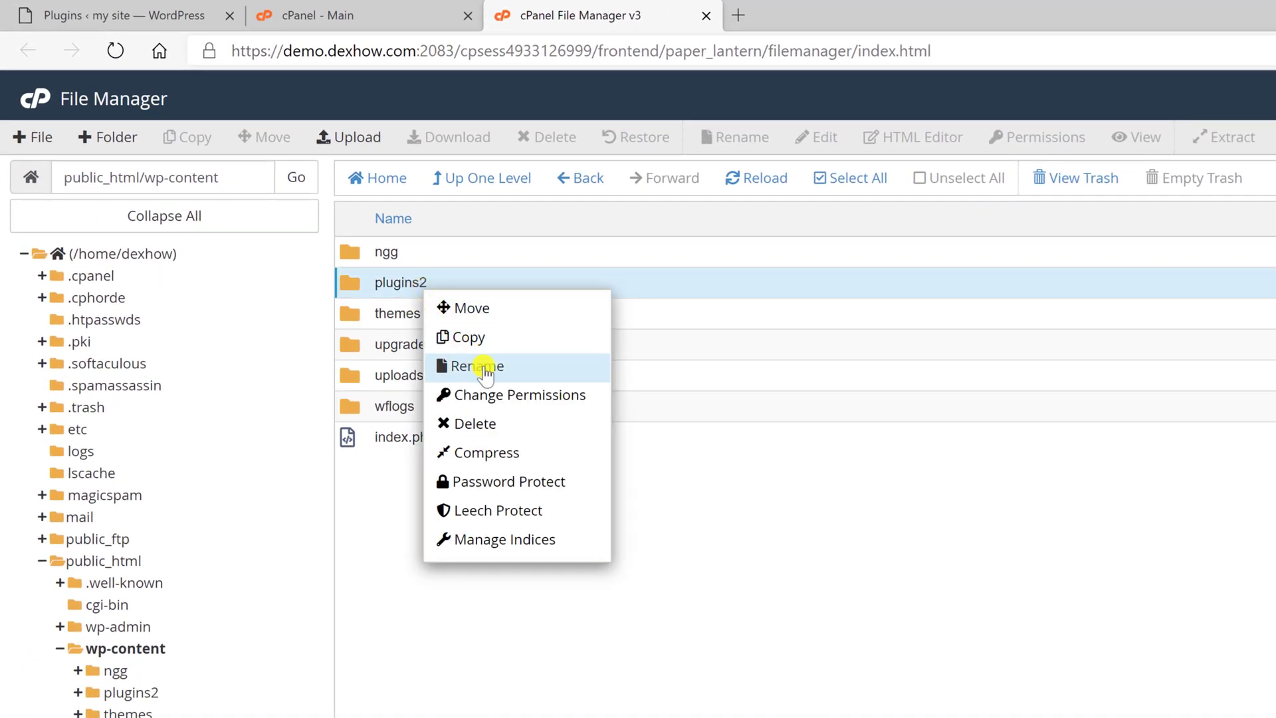
{"action": "left_click", "coordinate": [483, 370]}
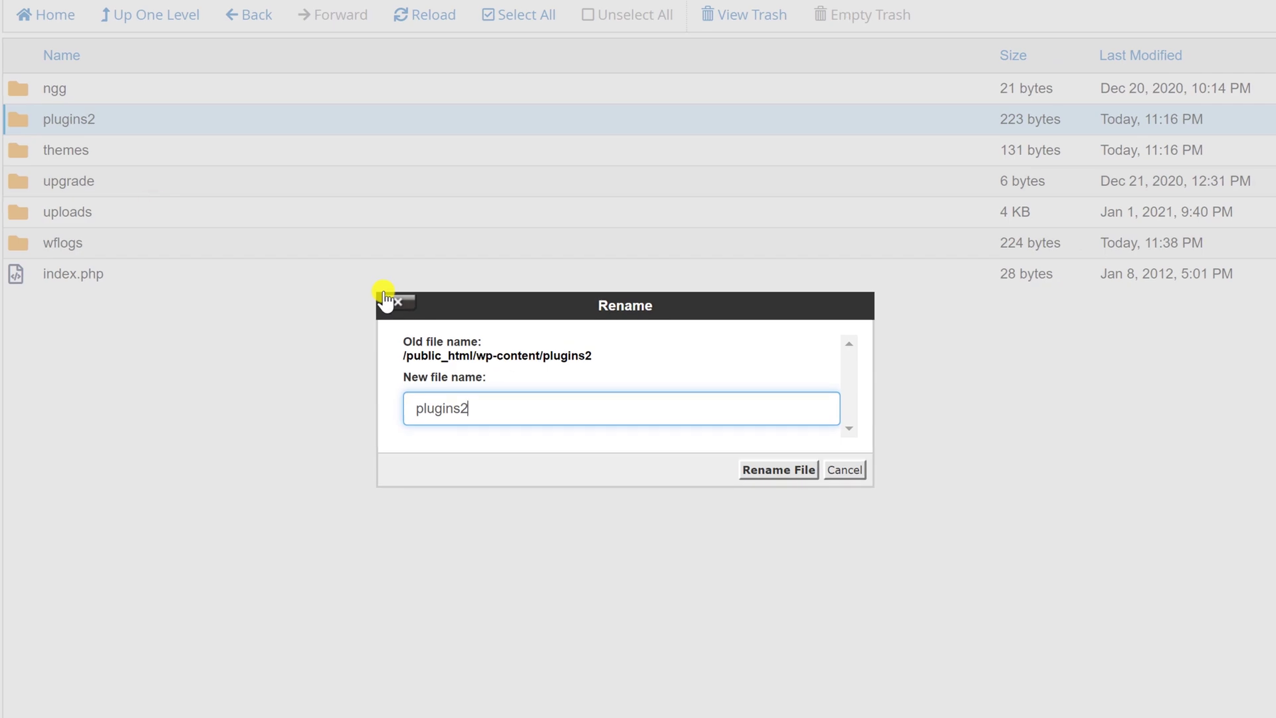
{"action": "key", "text": "BackSpace"}
{"action": "left_click", "coordinate": [827, 437]}
{"action": "left_click", "coordinate": [797, 473]}
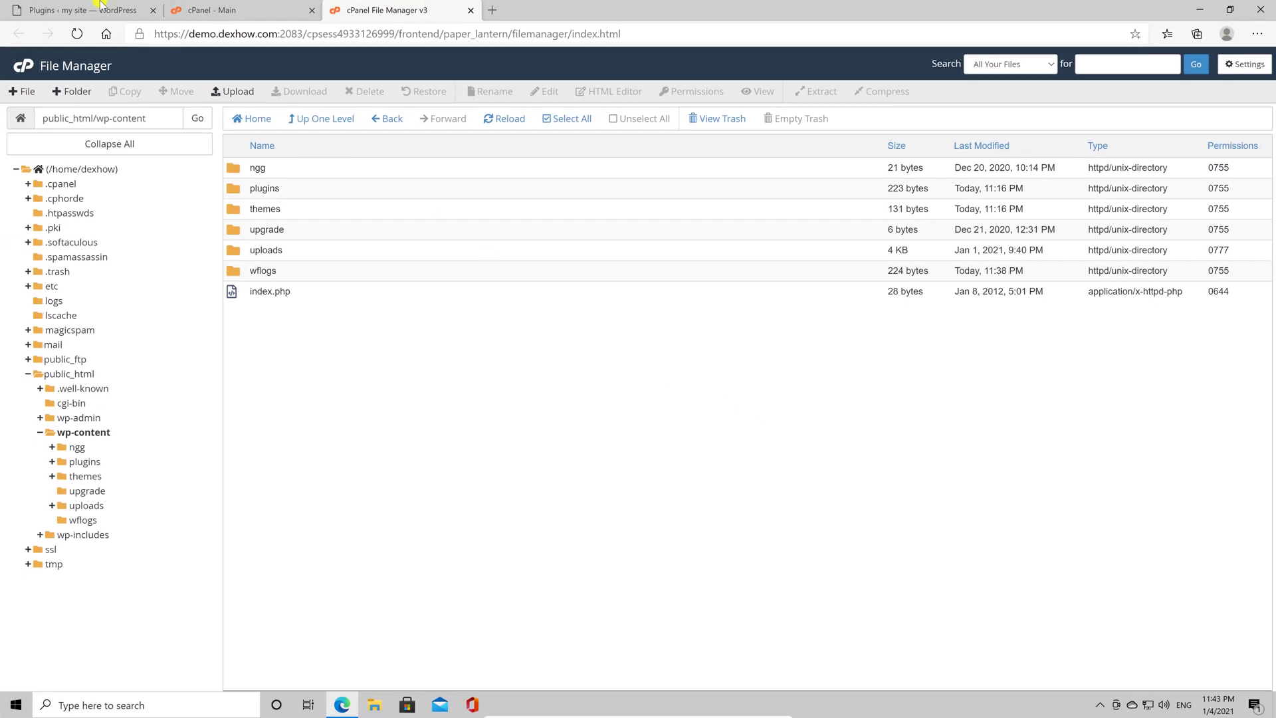
{"action": "left_click", "coordinate": [99, 8]}
Reload Installed Plugins and activate Akismet, Hello Dolly and Jetpack one at a time.
{"action": "left_click", "coordinate": [69, 265]}
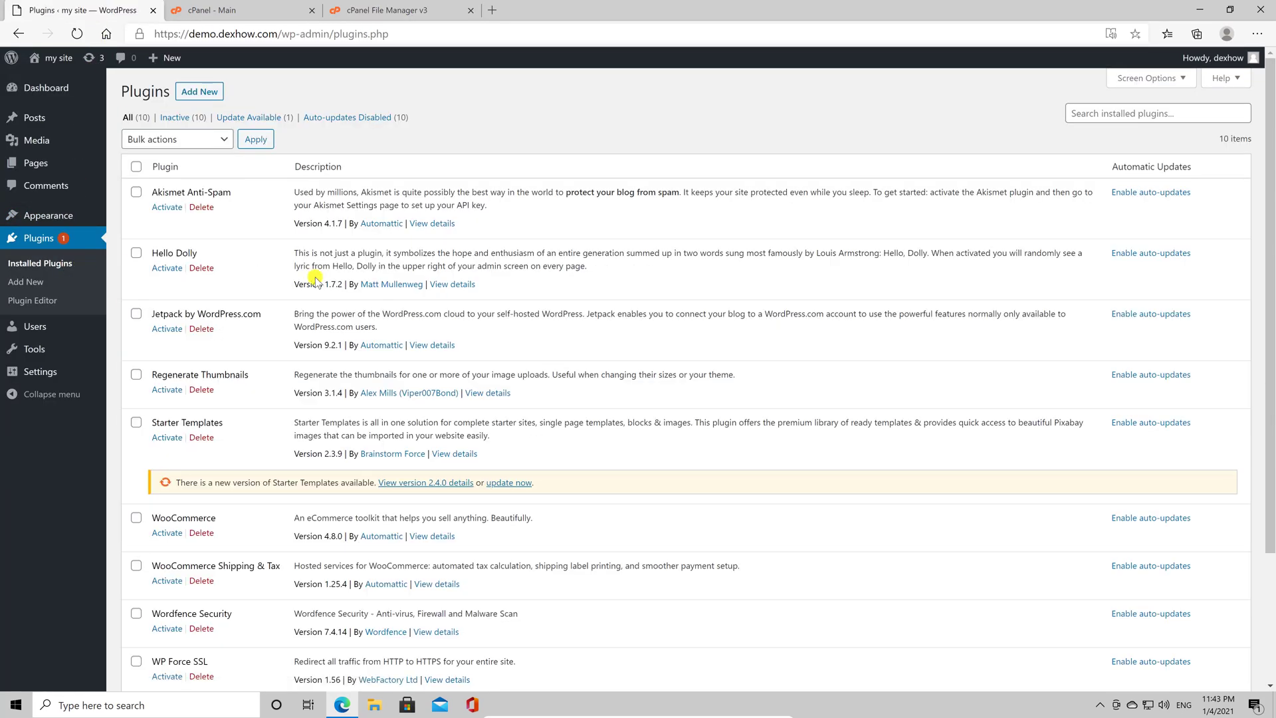
{"action": "left_click", "coordinate": [166, 208]}
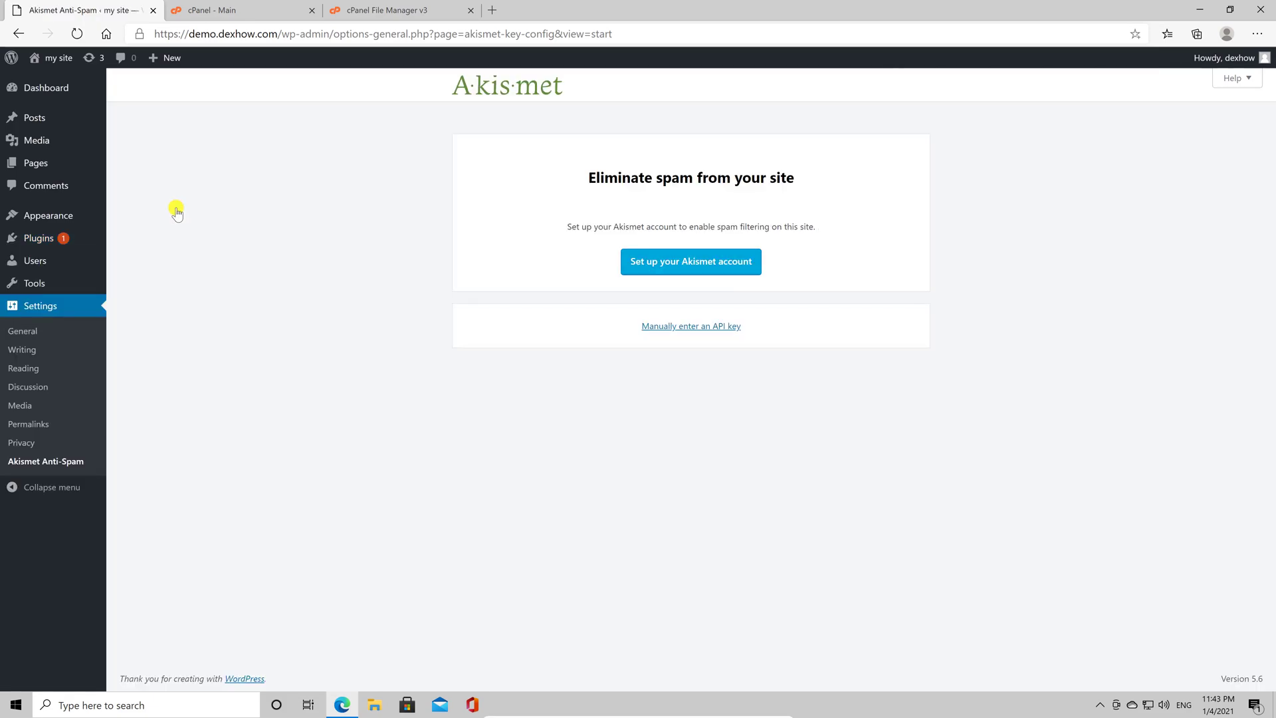
{"action": "left_click", "coordinate": [125, 242]}
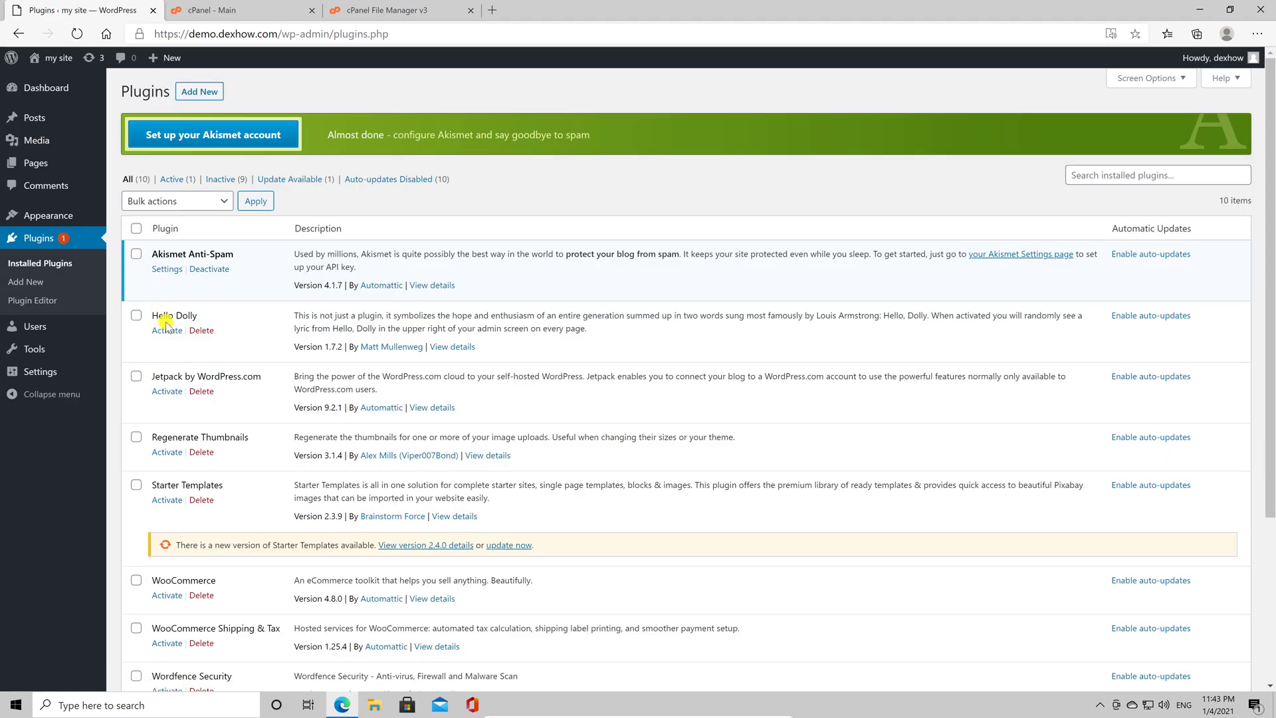
{"action": "left_click", "coordinate": [167, 330]}
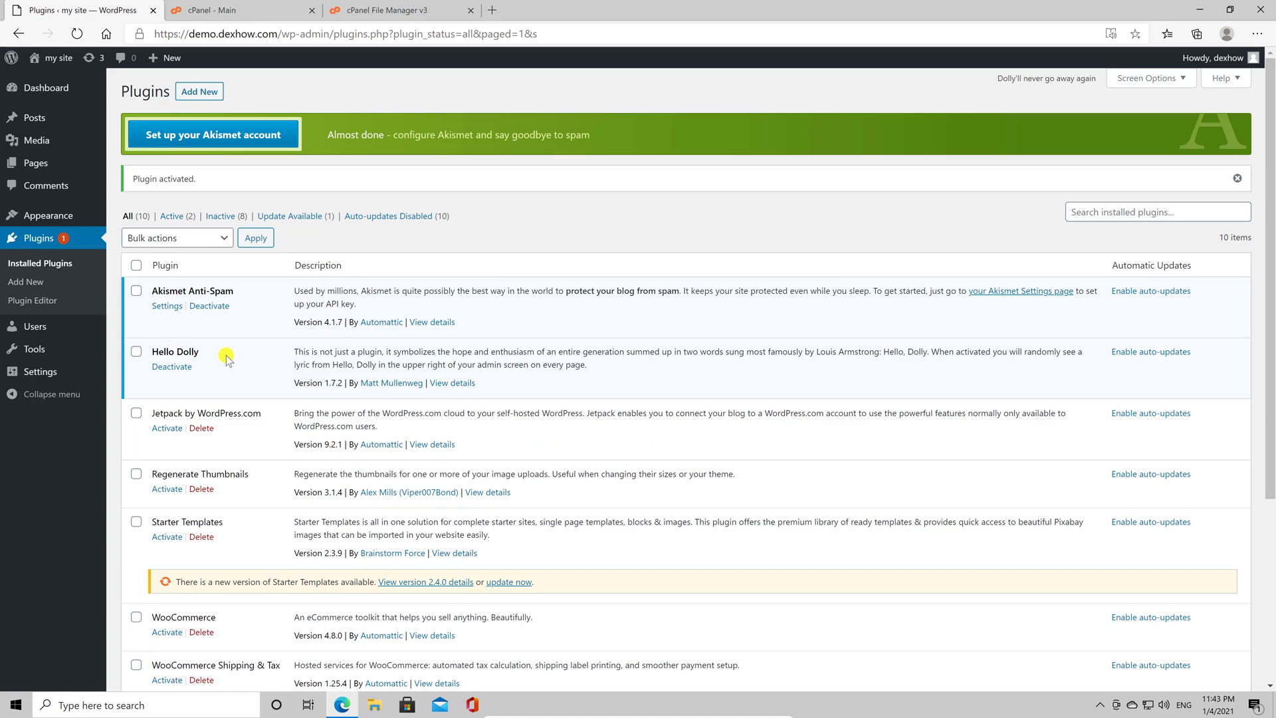
{"action": "left_click", "coordinate": [167, 427]}
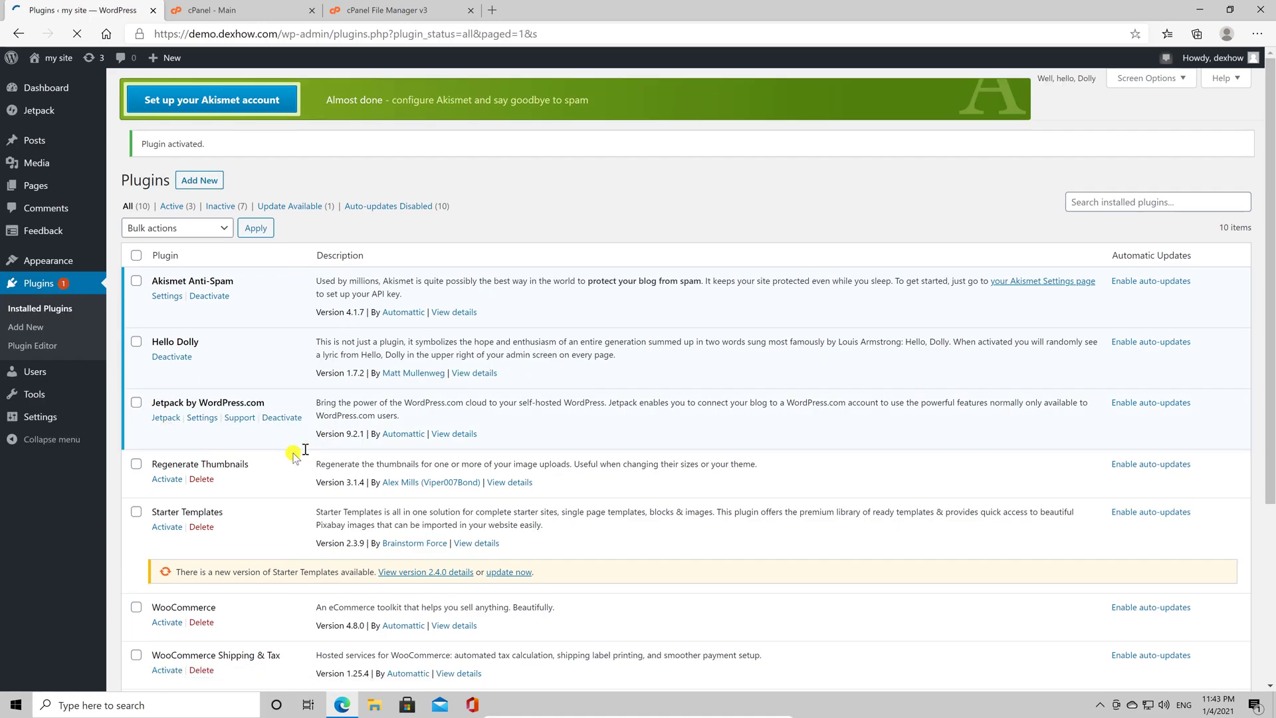
{"action": "left_click", "coordinate": [160, 487]}
Activate Regenerate Thumbnails, then WP Force SSL, which fails with a fatal parse error.
{"action": "left_click", "coordinate": [164, 566]}
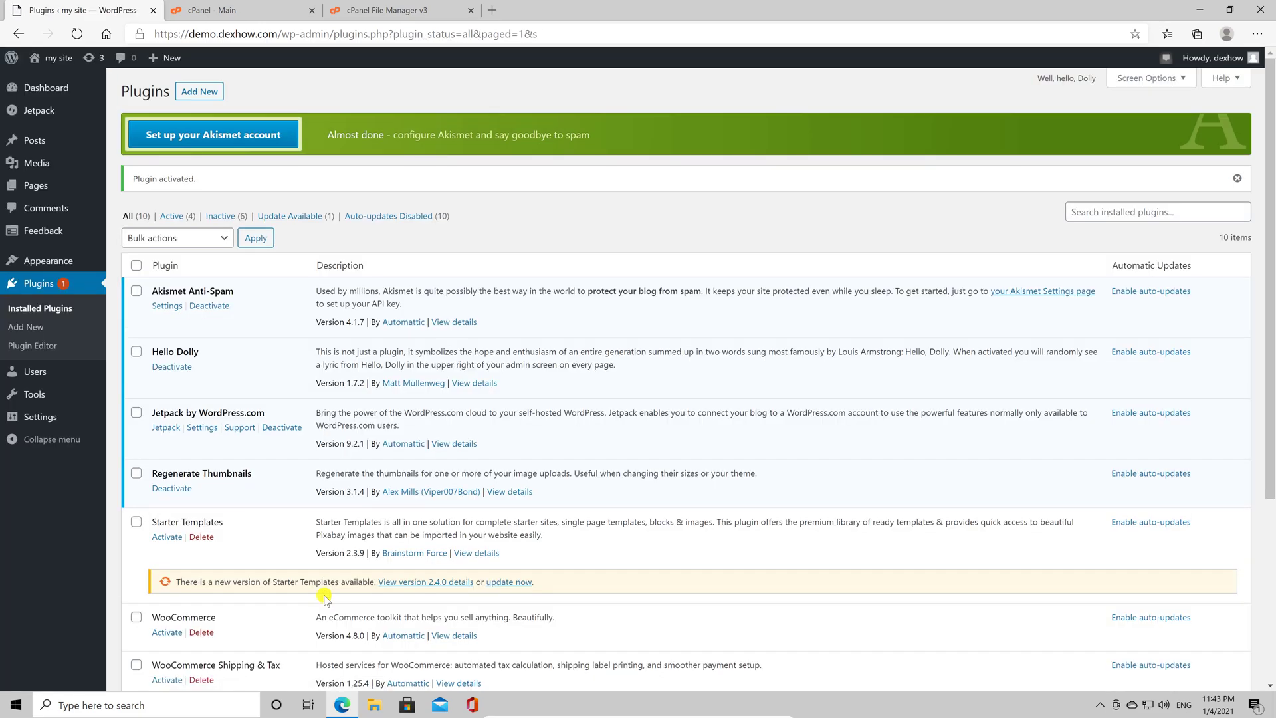
{"action": "scroll", "coordinate": [326, 596], "scroll_direction": "down", "scroll_amount": 4}
{"action": "left_click", "coordinate": [177, 510]}
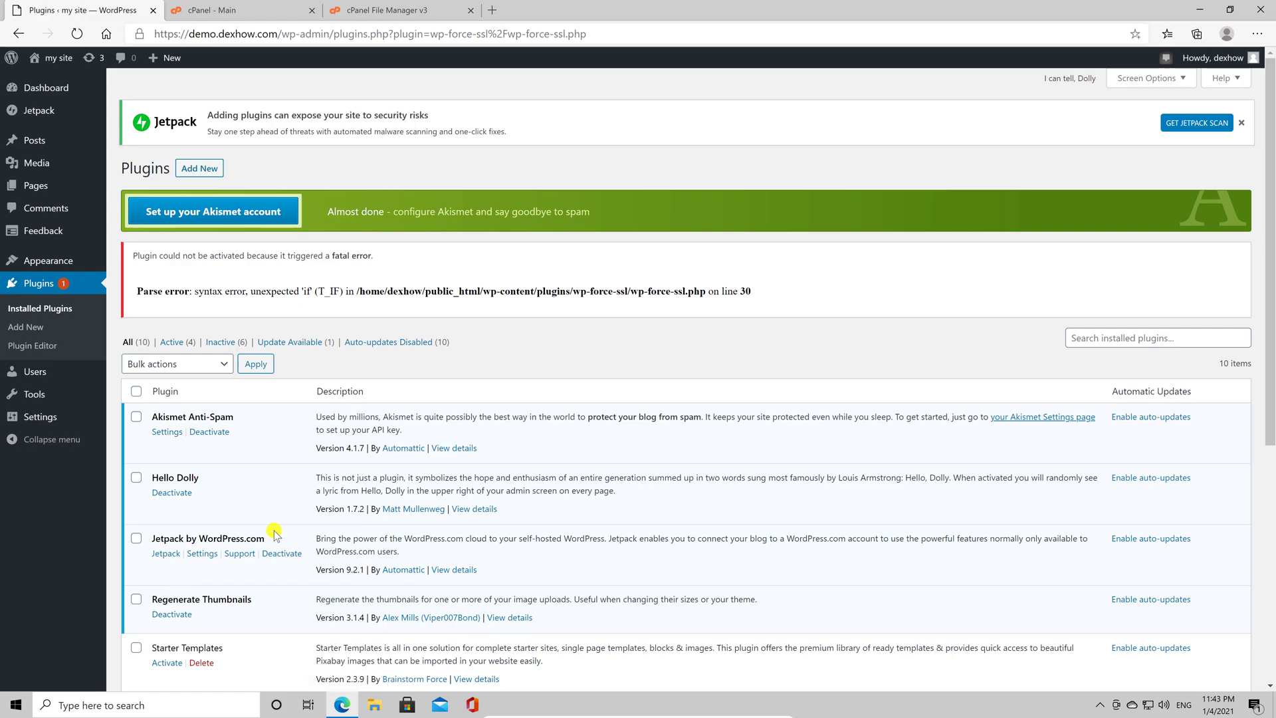